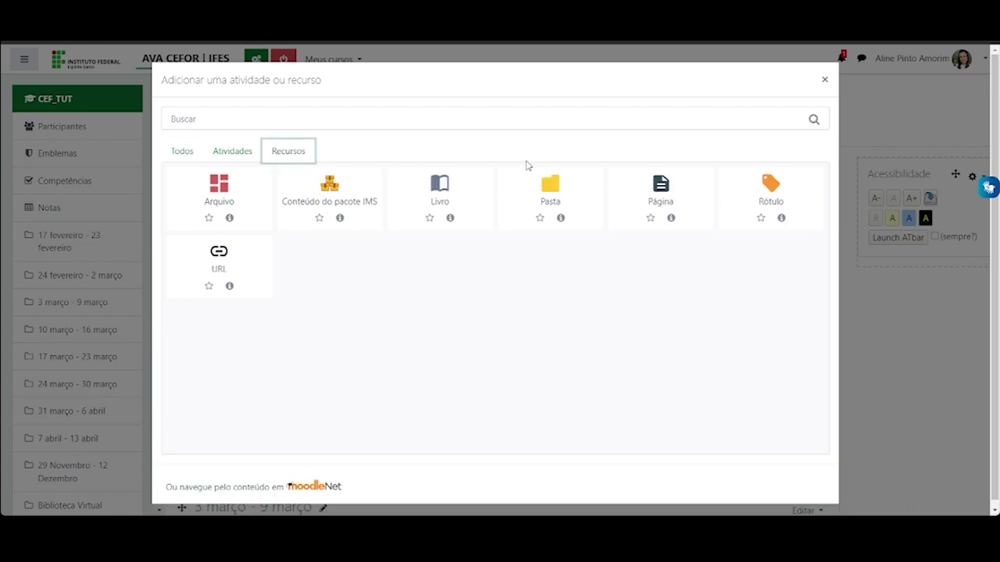
- Add a Rótulo resource to the 17 fevereiro - 23 fevereiro section and enter "Saiba mais" as its text
left_click(770, 208)
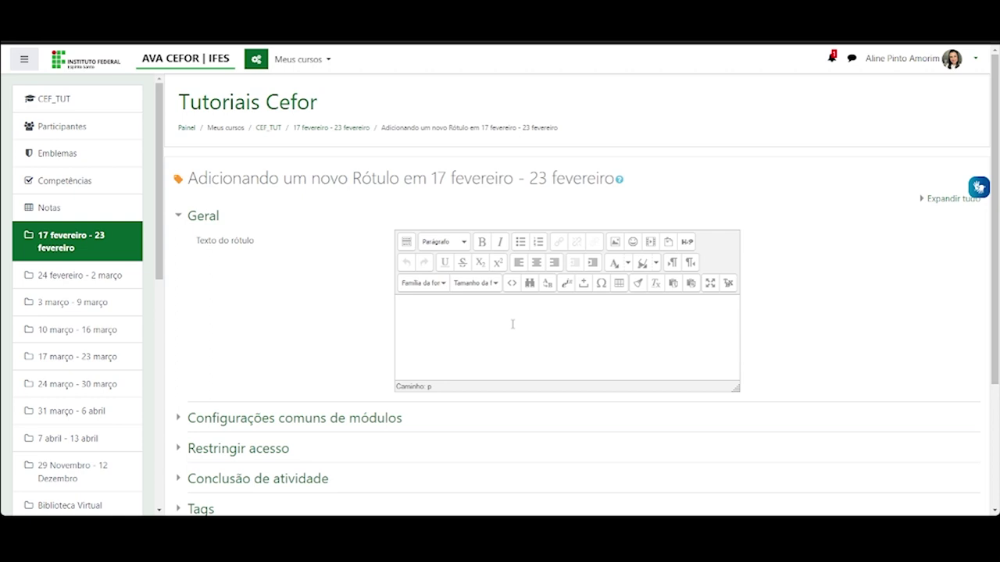
left_click(442, 313)
type("Saiba mais")
- Make the "Saiba mais" text bold with a yellow highlight, and save the label to the course
left_click_drag(452, 308, 395, 306)
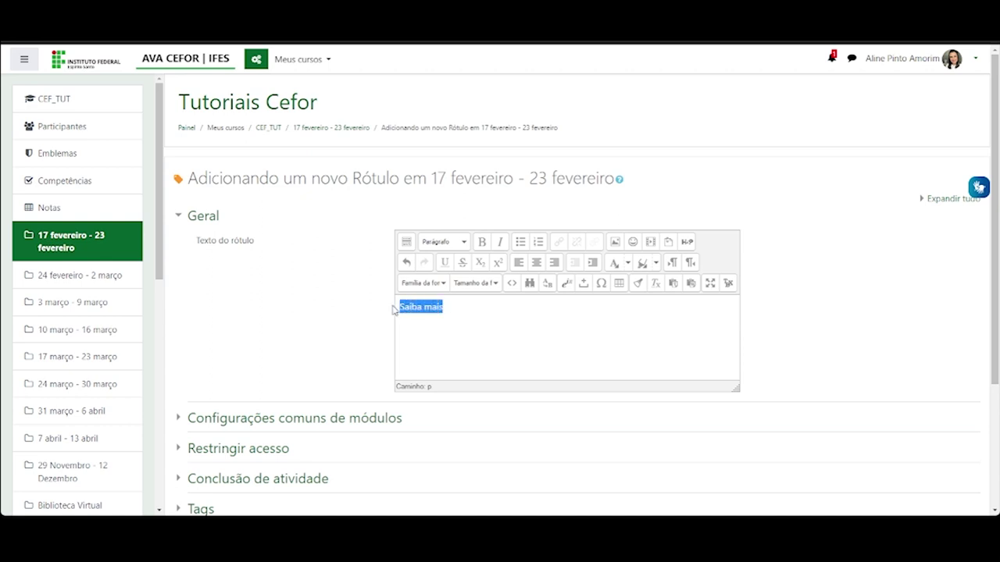
left_click(482, 242)
left_click(656, 263)
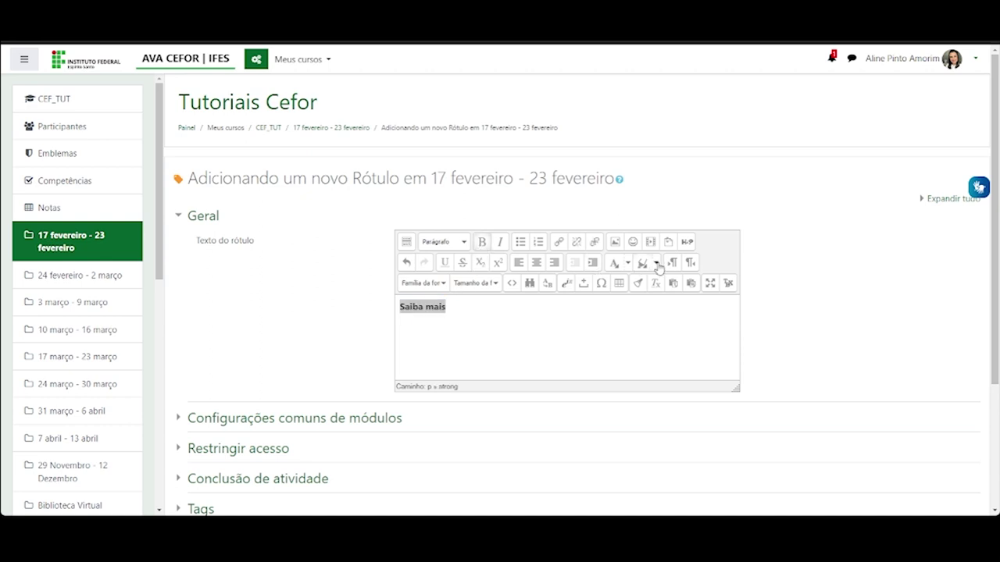
left_click(664, 315)
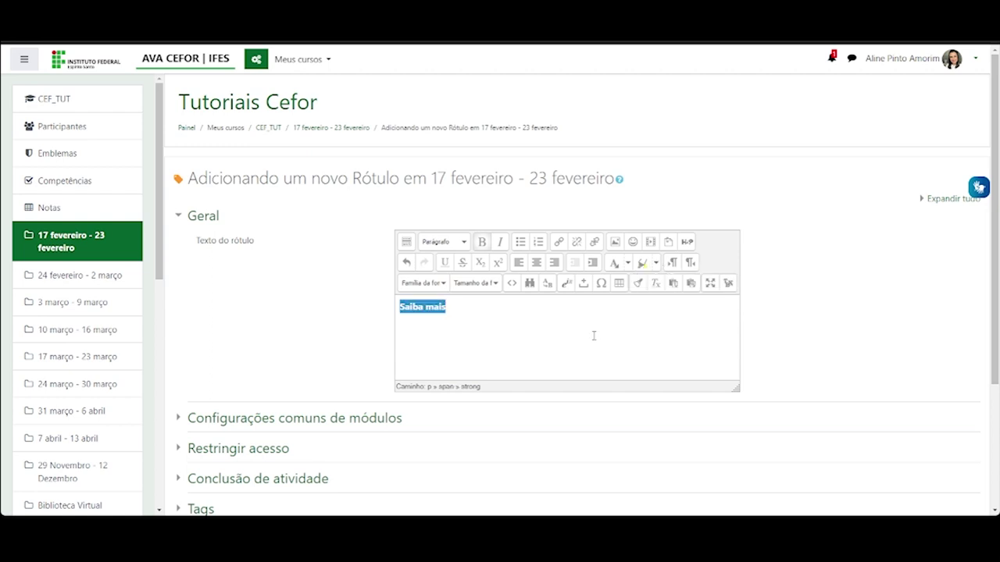
scroll(515, 343, "down", 3)
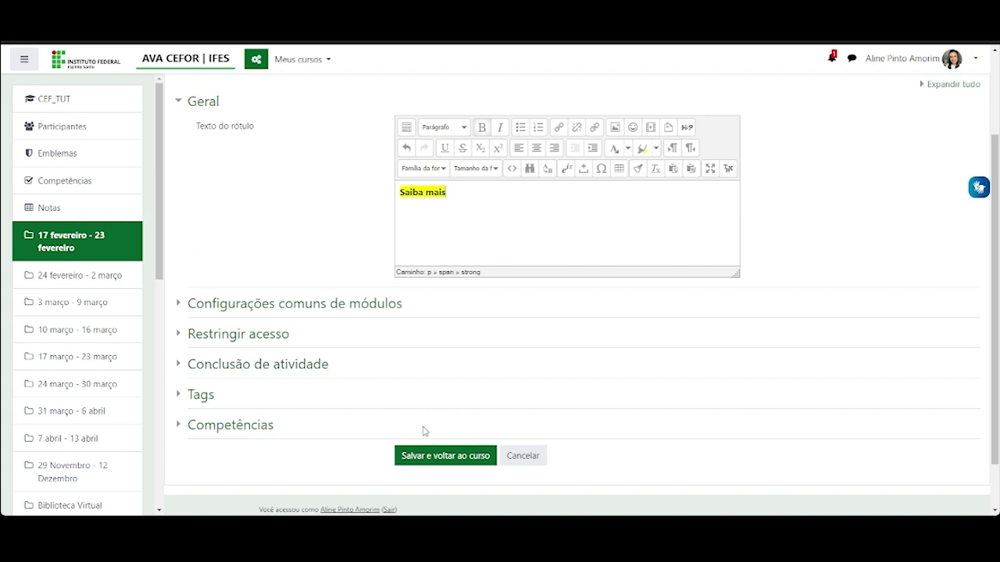
left_click(424, 459)
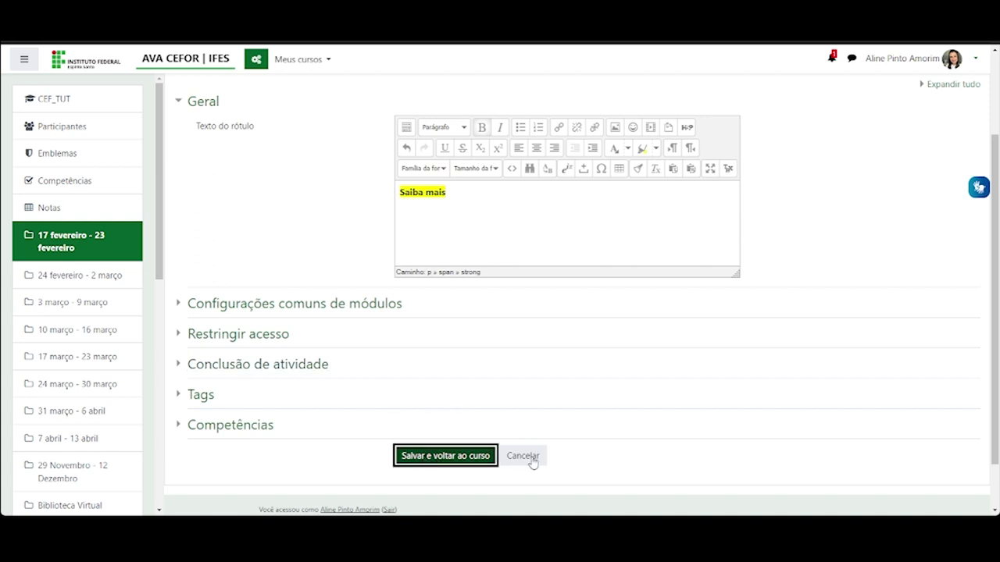
scroll(363, 181, "up", 3)
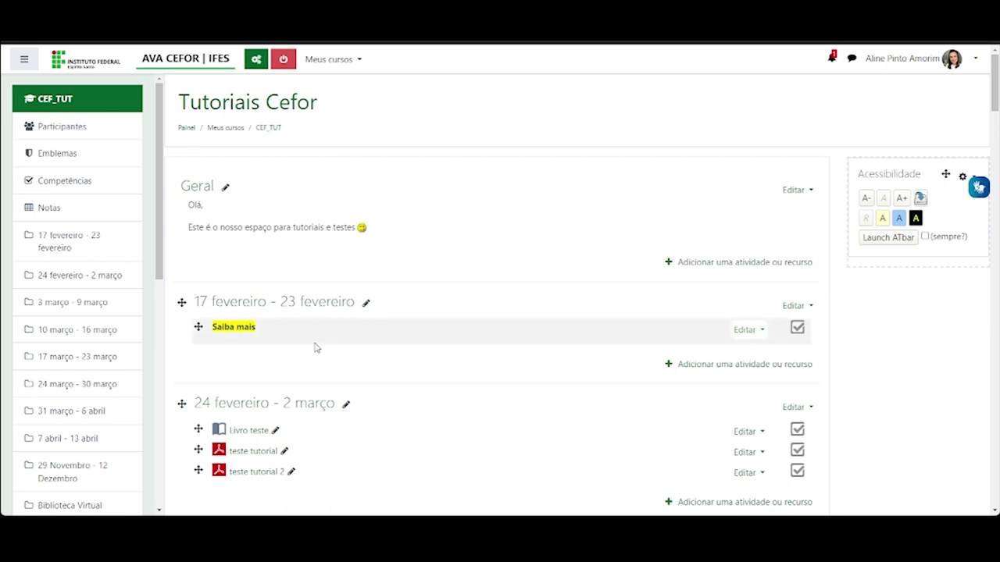
- Start another Rótulo in the 17 fevereiro - 23 fevereiro section and upload the separator PNG as an image for its text
left_click(720, 367)
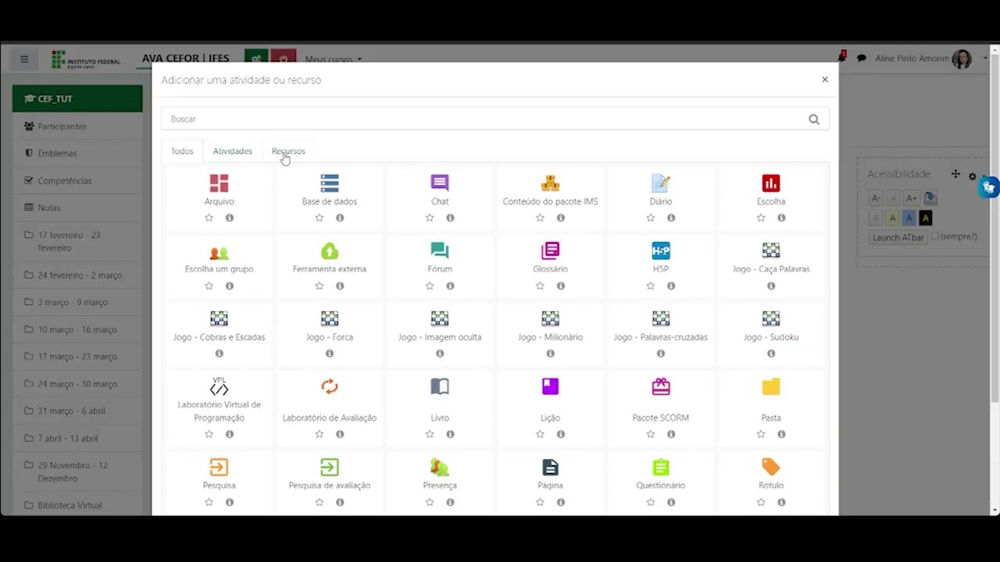
left_click(295, 156)
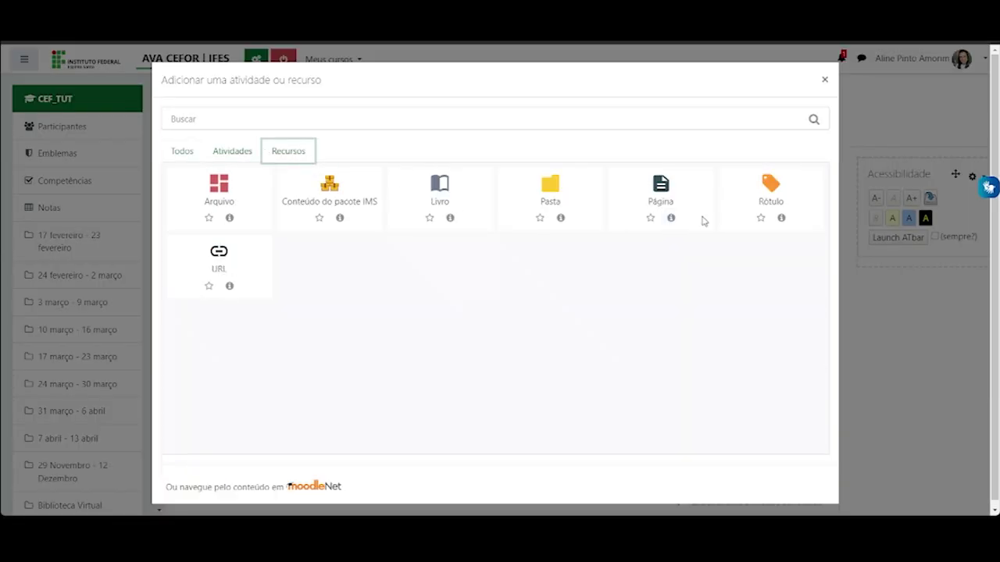
left_click(762, 197)
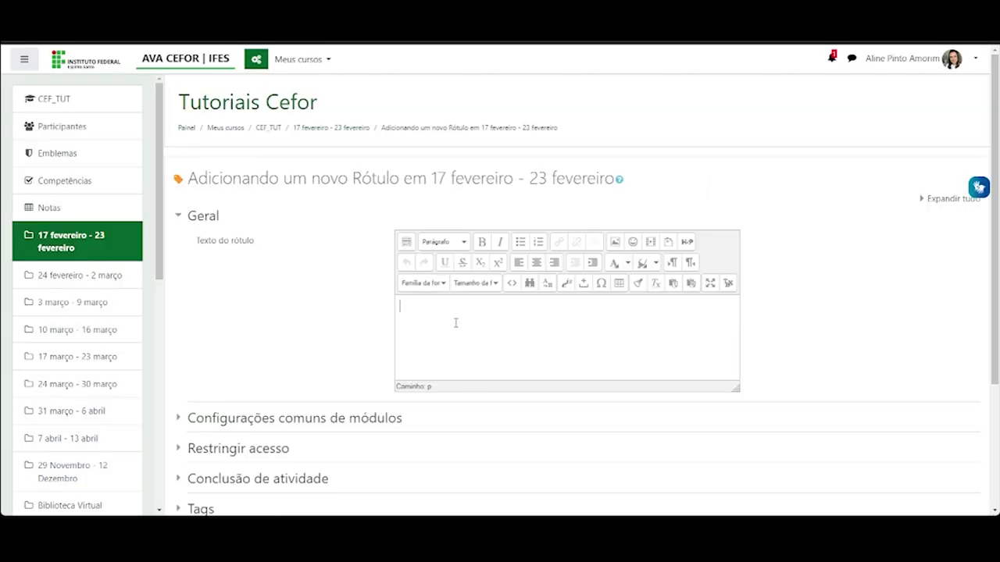
left_click(615, 243)
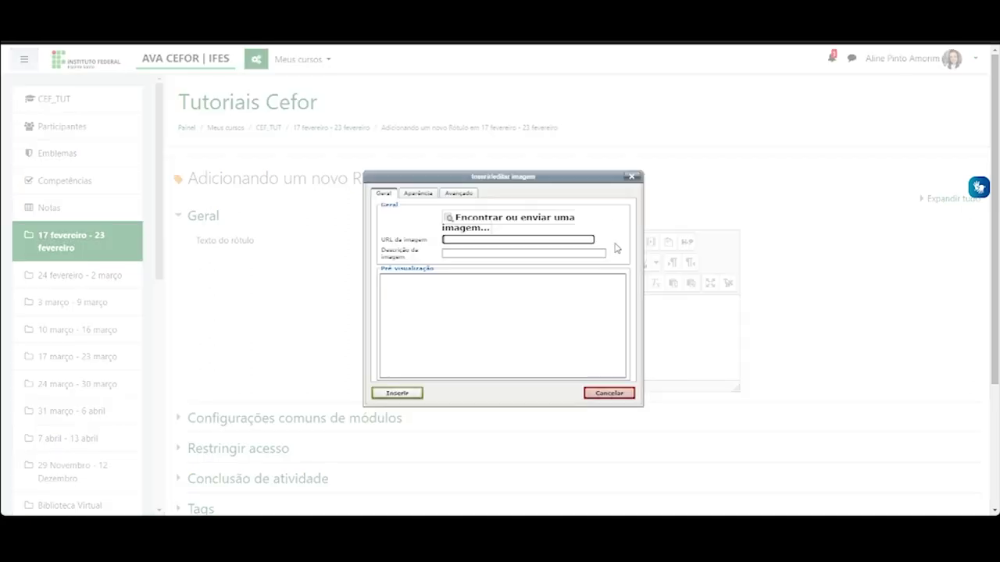
left_click(464, 223)
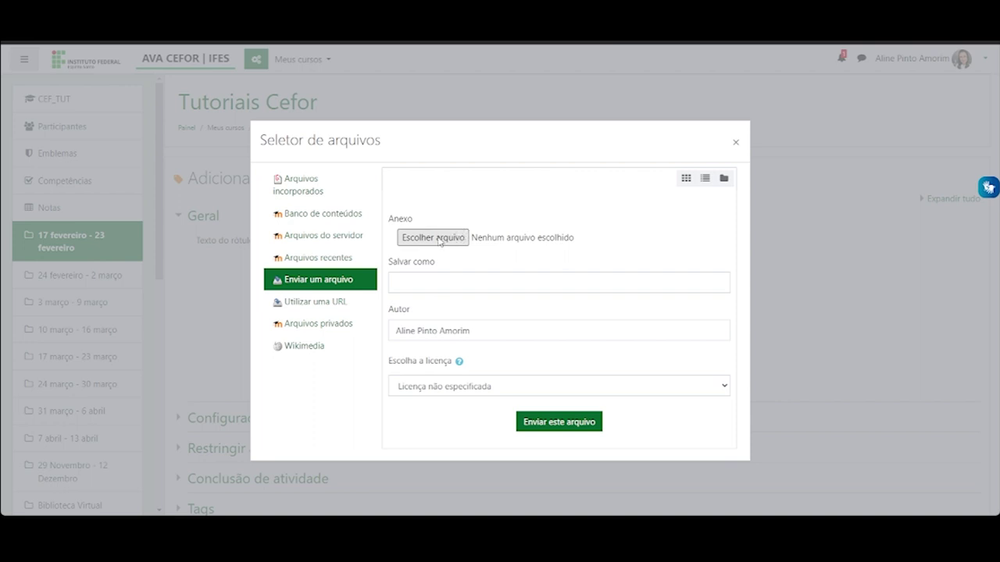
left_click(439, 240)
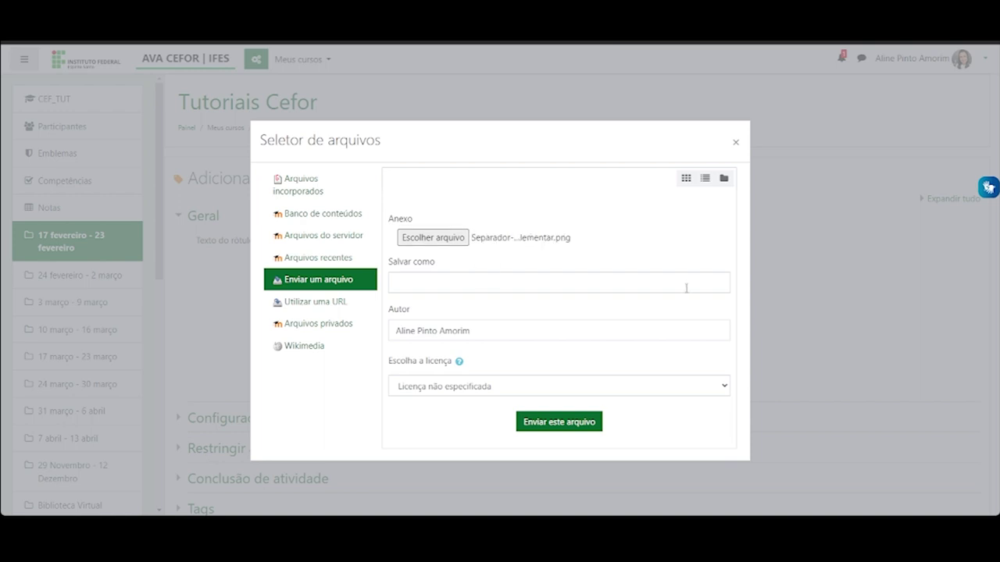
left_click(580, 421)
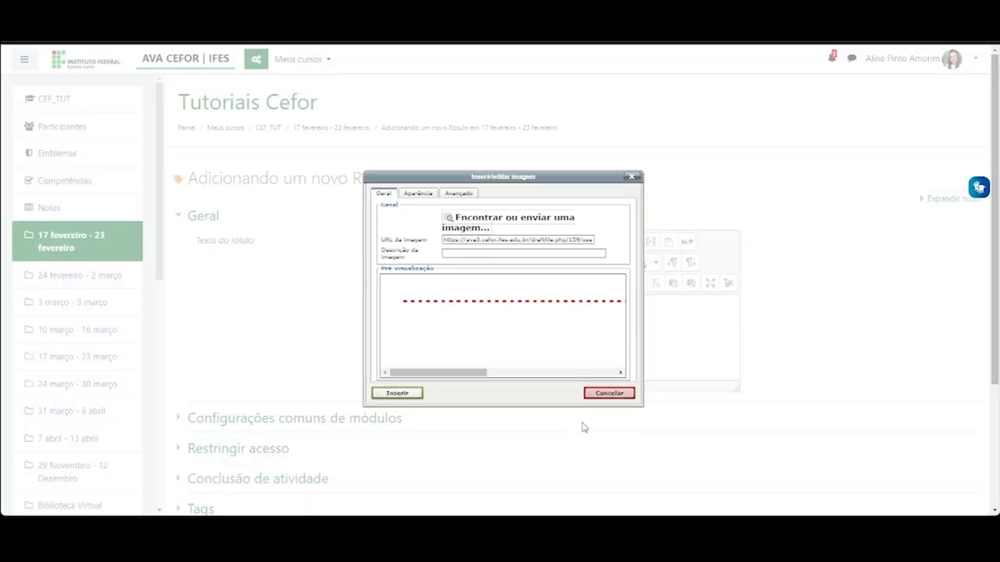
- Insert the separator image with a width of 500 px, and save the label to the course
left_click(417, 196)
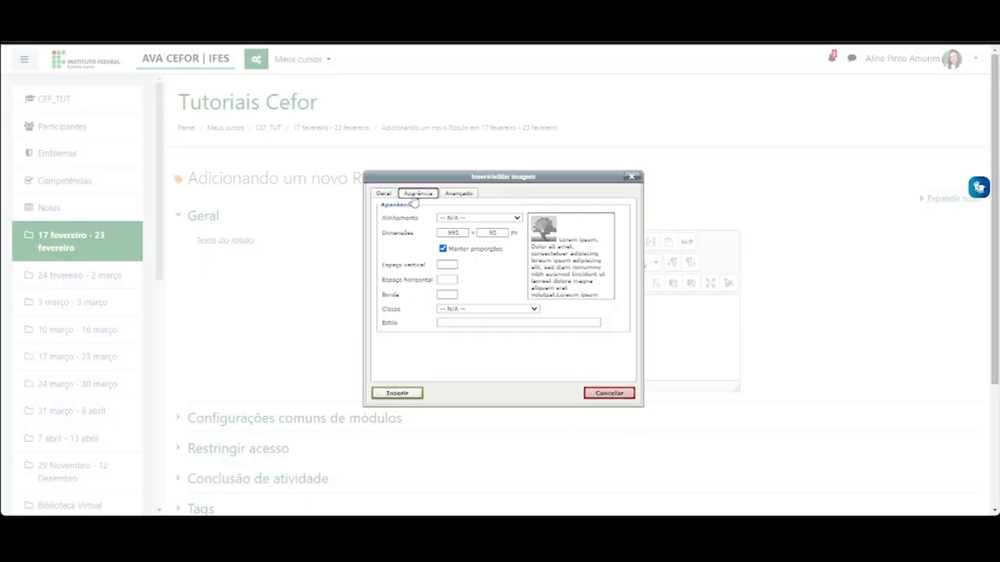
double_click(467, 234)
type("500")
left_click(410, 394)
left_click(471, 303)
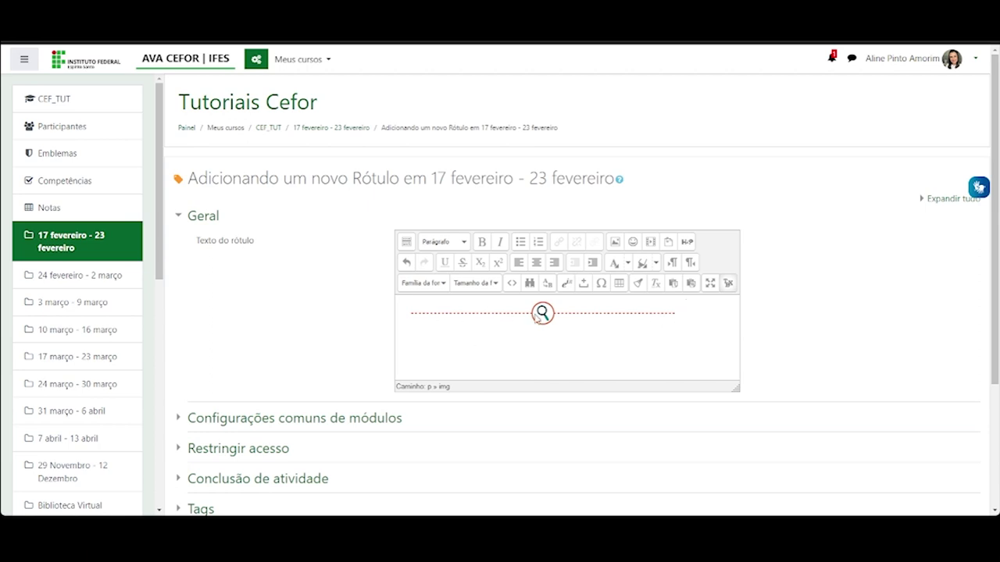
scroll(533, 318, "down", 1)
scroll(535, 328, "down", 3)
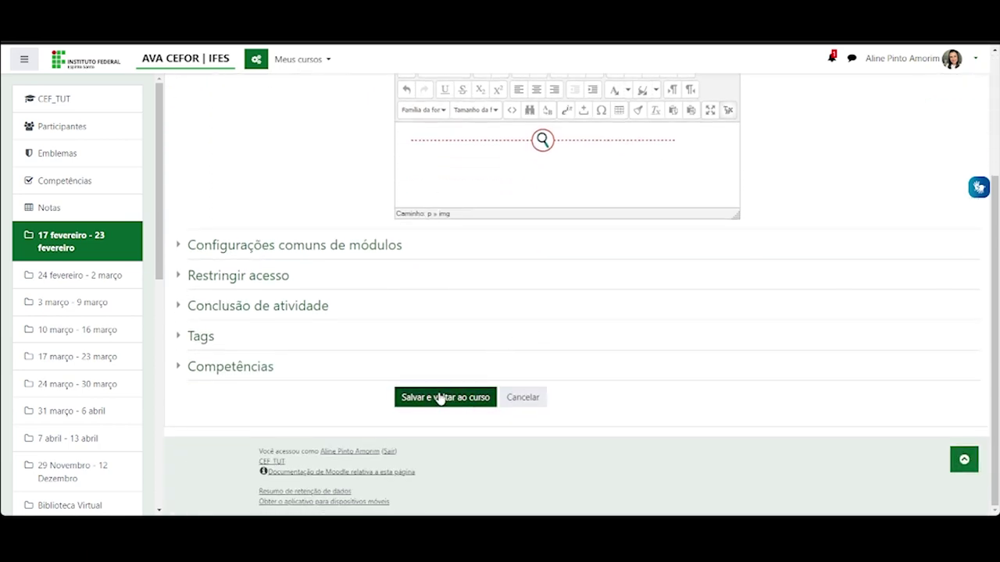
left_click(440, 397)
- Move the separator image label up into the Geral section
scroll(458, 199, "up", 3)
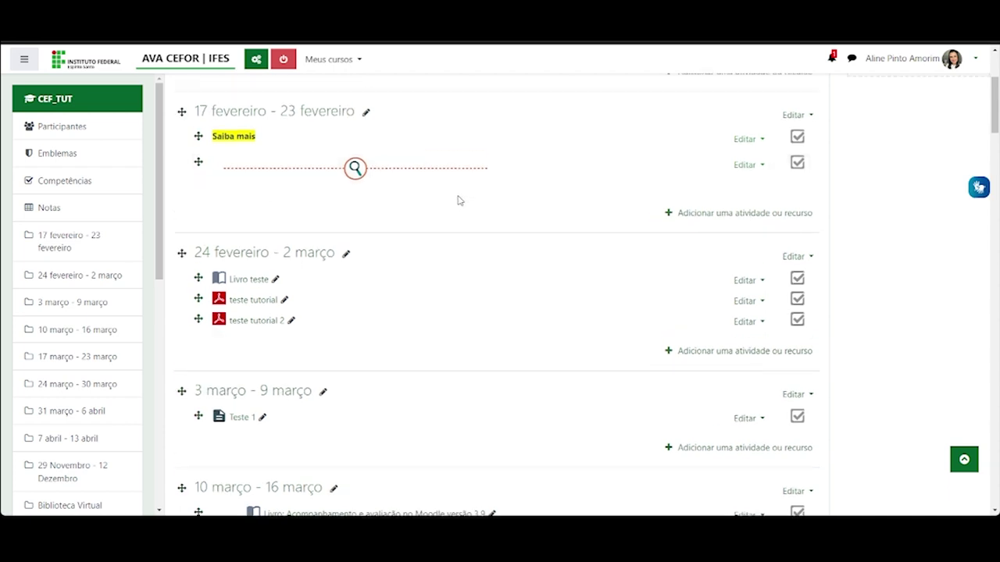
scroll(202, 309, "up", 3)
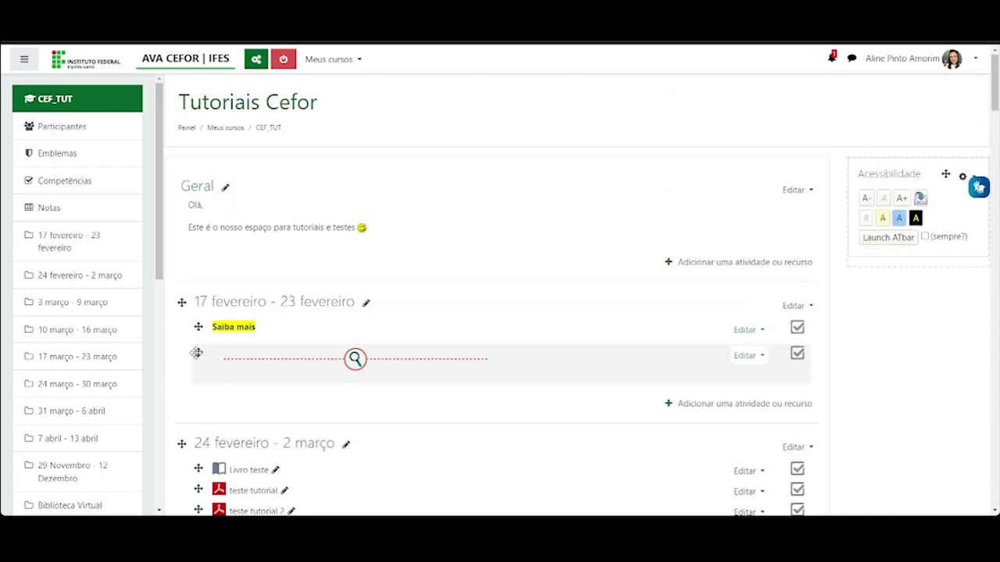
left_click_drag(199, 353, 188, 240)
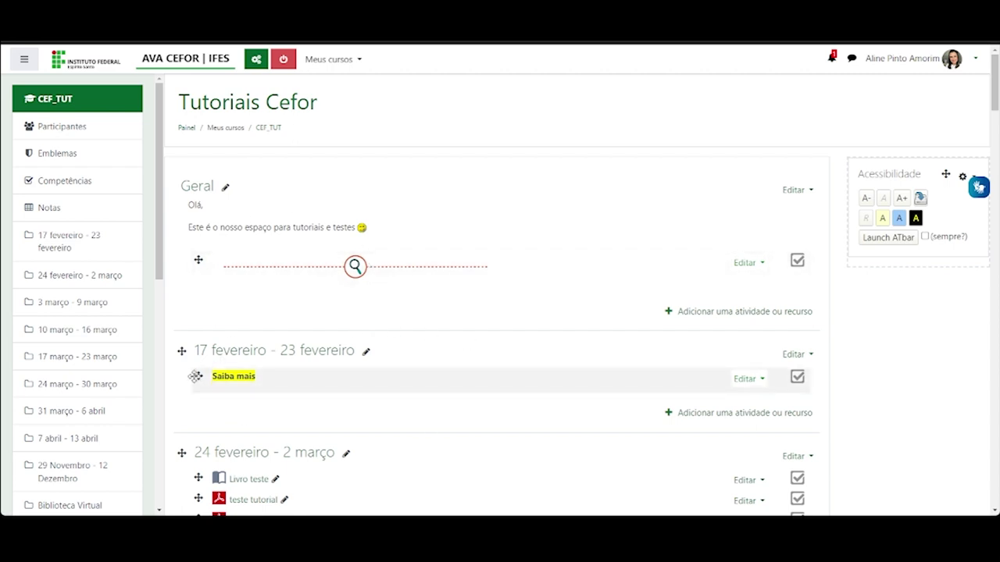
- Move the separator label into the 24 fevereiro - 2 março section, between Livro teste and teste tutorial
scroll(195, 377, "down", 2)
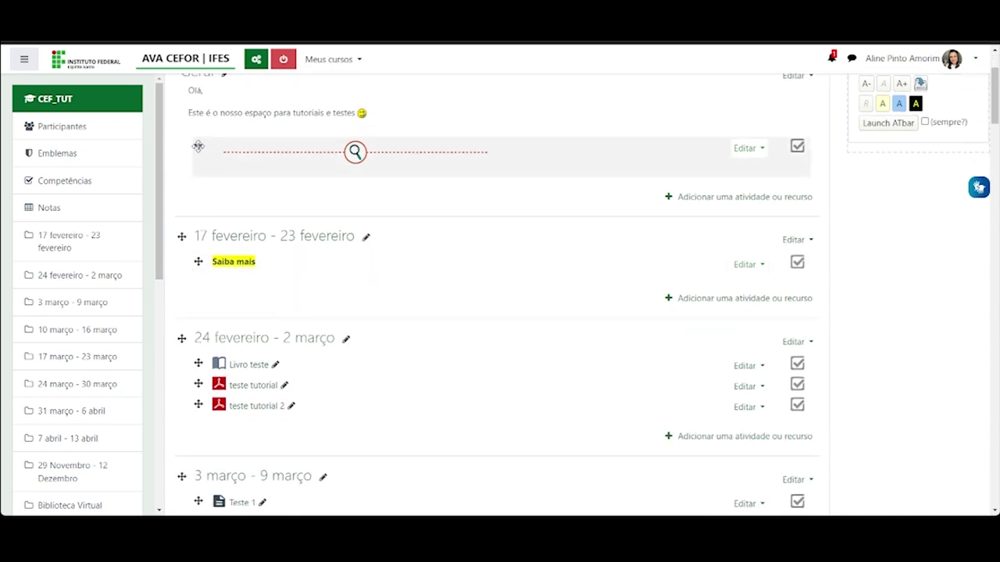
left_click_drag(196, 148, 192, 354)
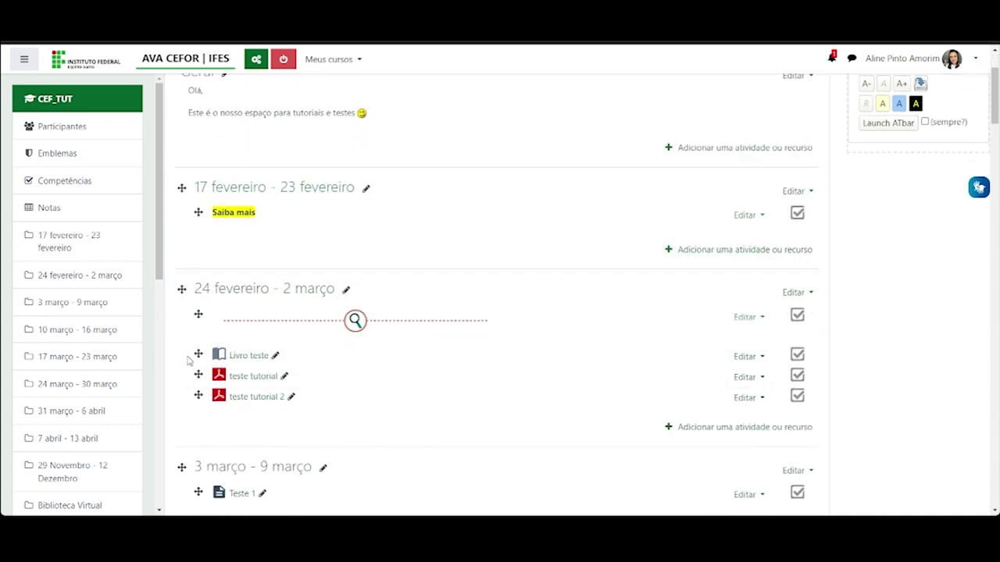
left_click_drag(197, 312, 198, 361)
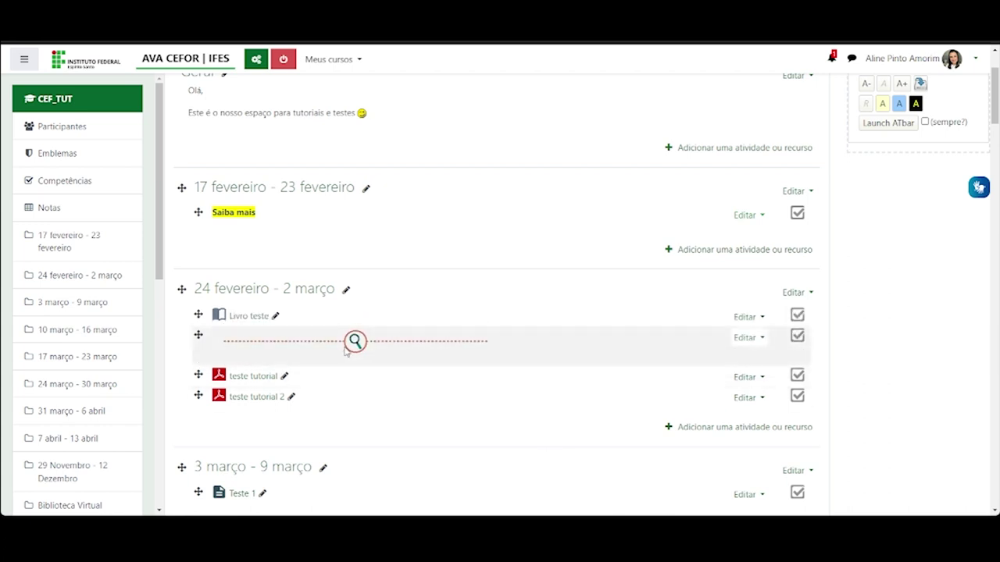
- Start a new Rótulo in the 17 fevereiro - 23 fevereiro section and open the HTML source editor for its text
scroll(404, 352, "up", 3)
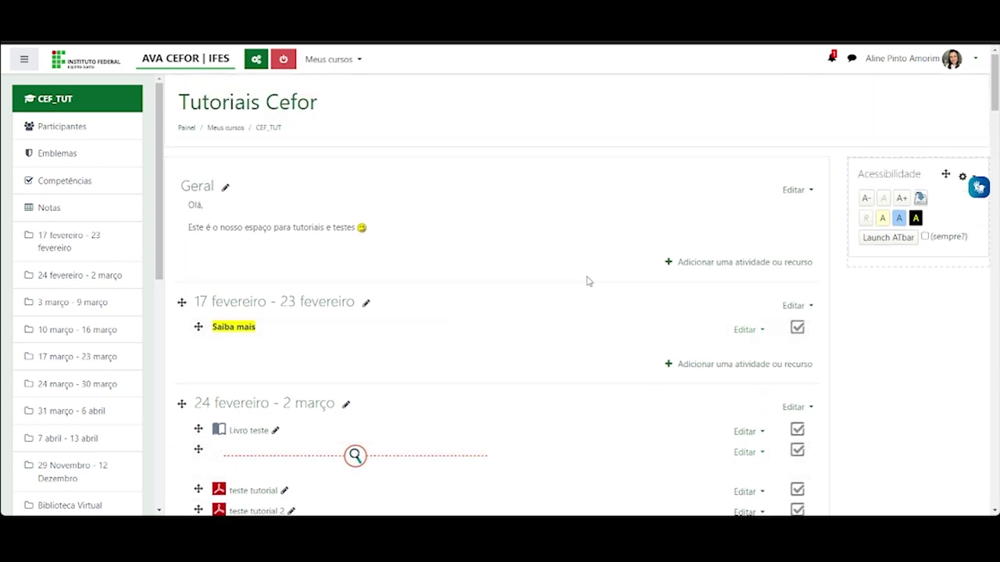
left_click(700, 368)
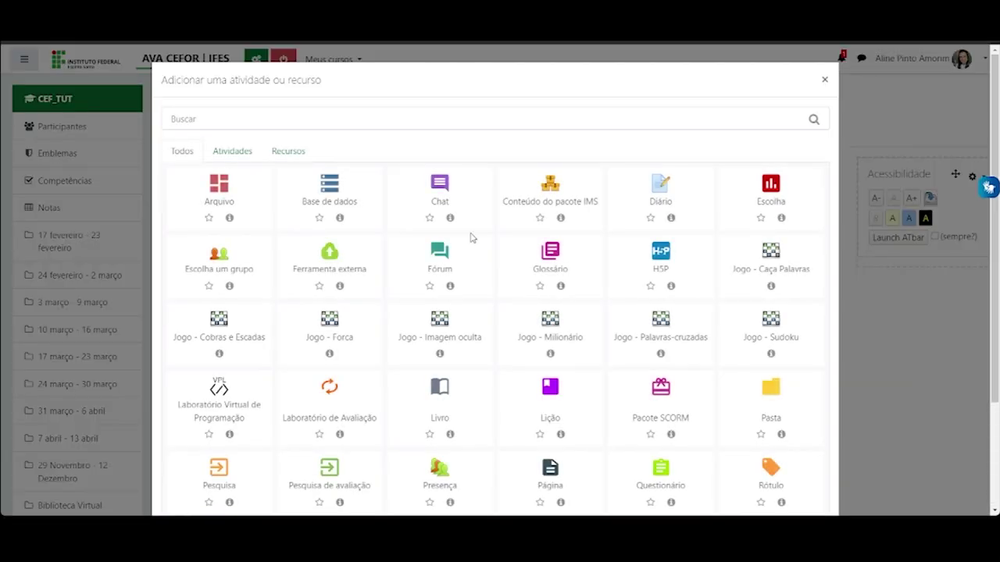
left_click(289, 151)
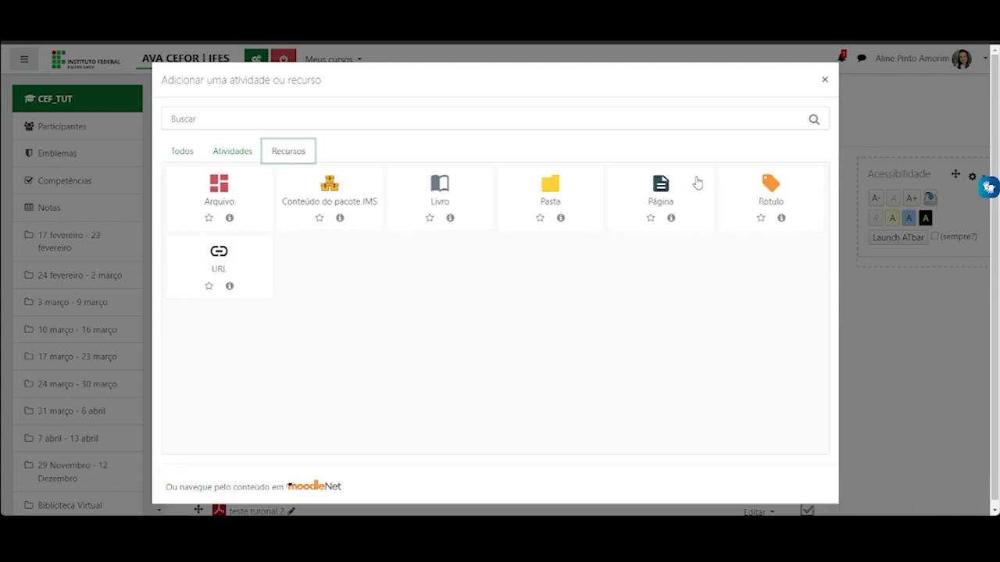
left_click(768, 194)
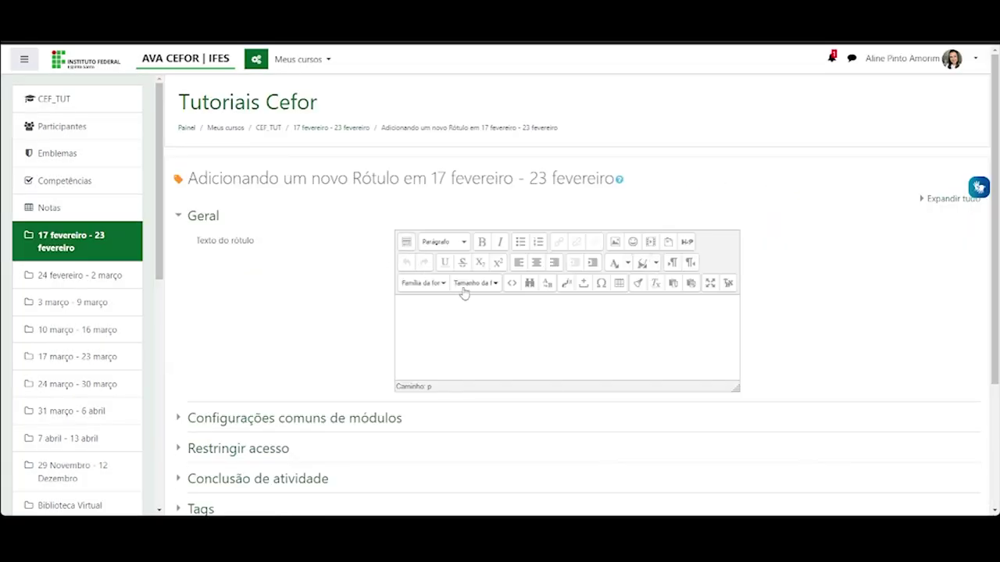
left_click(513, 283)
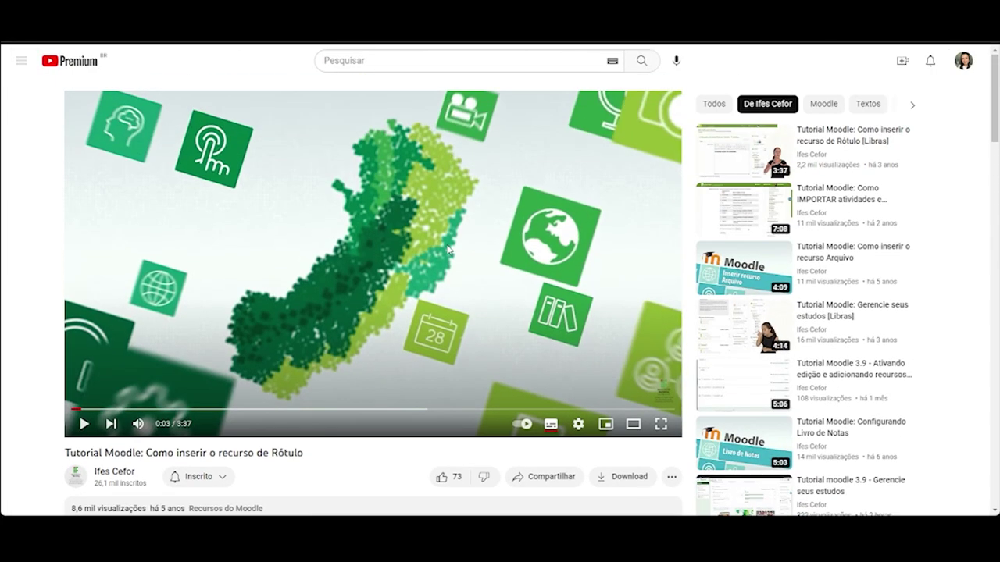
- Switch to YouTube and copy the embed code of the video "Tutorial Moodle: Como inserir o recurso de Rótulo"
scroll(448, 249, "down", 2)
scroll(448, 248, "up", 2)
scroll(449, 248, "down", 1)
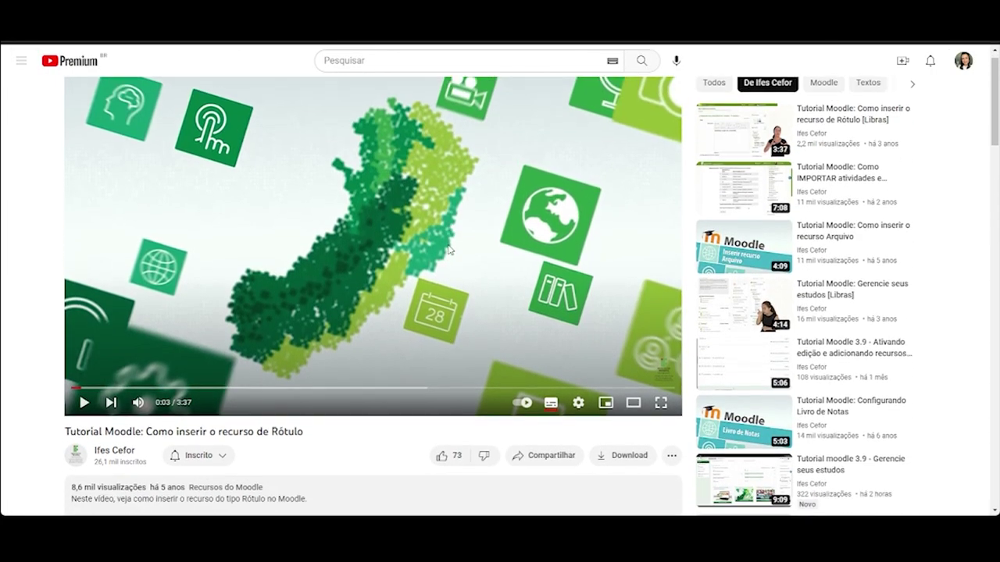
scroll(448, 250, "down", 3)
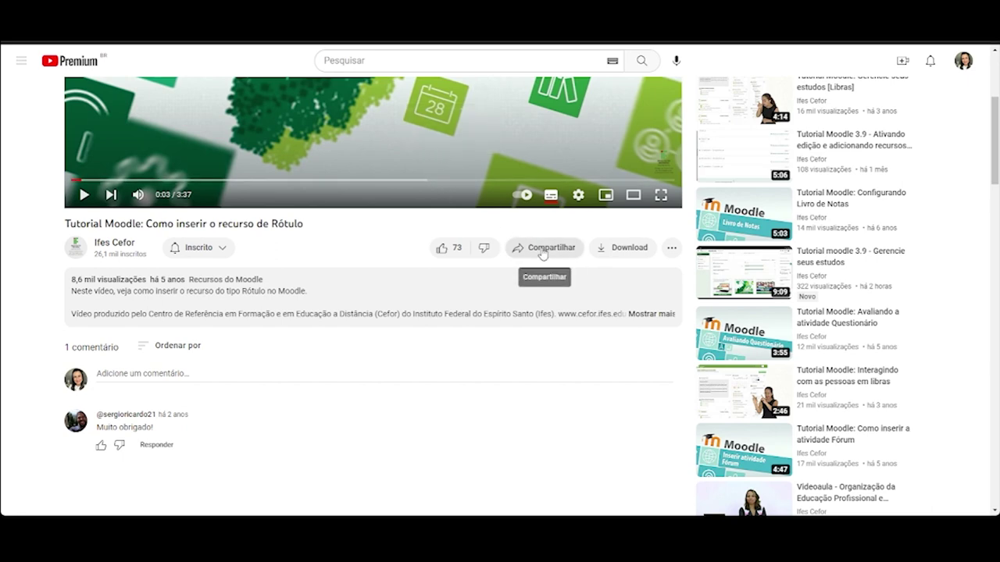
left_click(543, 250)
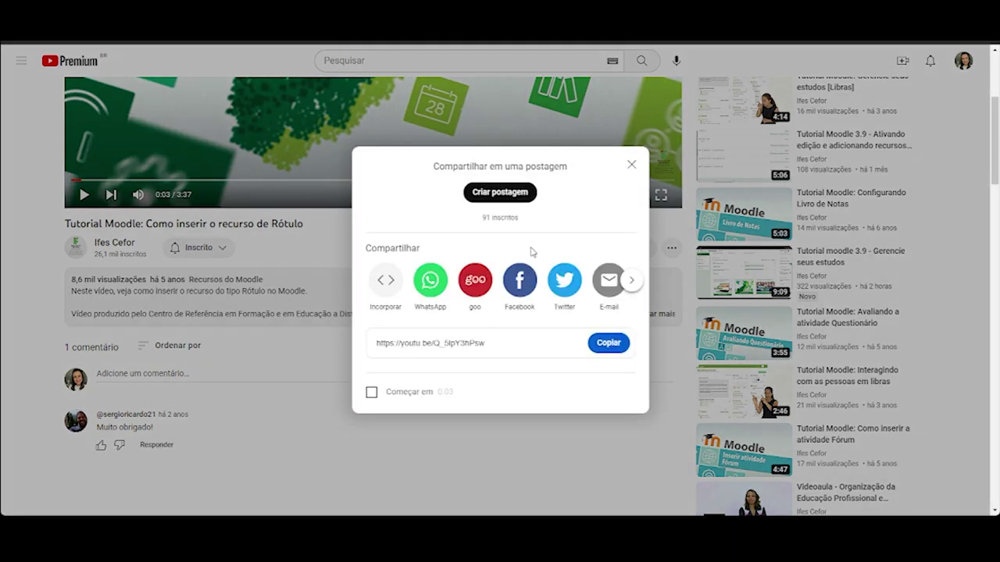
left_click(383, 282)
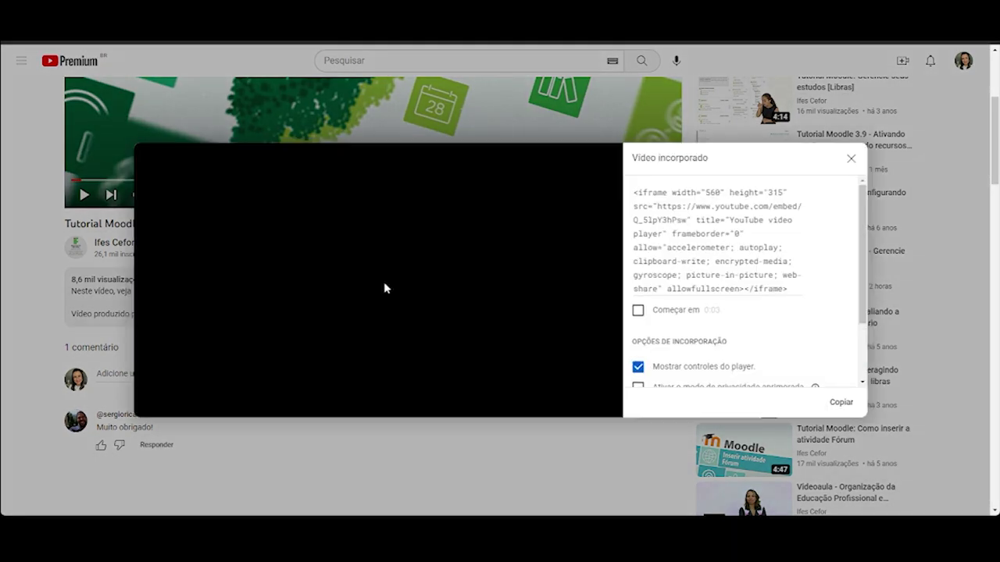
left_click(837, 406)
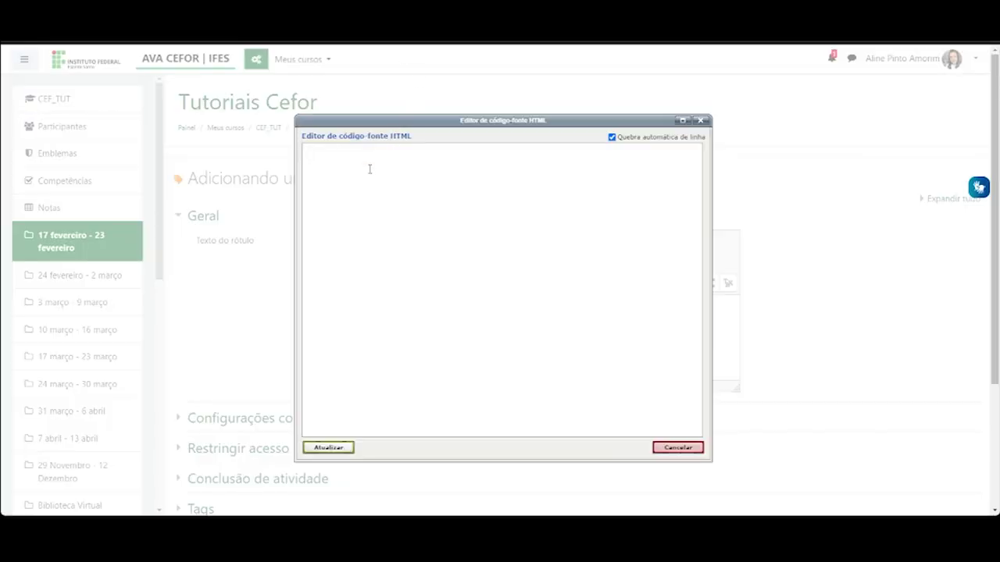
- Paste the video's iframe embed code into the label's HTML source, apply it, and save the label to the course
type("<iframe width=\"560\" height=\"315\" src=\"https://www.youtube.com/embed/Q_5IpY3hFsw\" title=\"YouTube video player\" frameborder=\"0\" allow=\"accelerometer; autoplay; clipboard-write; encrypted-media; gyroscope; picture-in-picture; web-share\" allowfullscreen></iframe>")
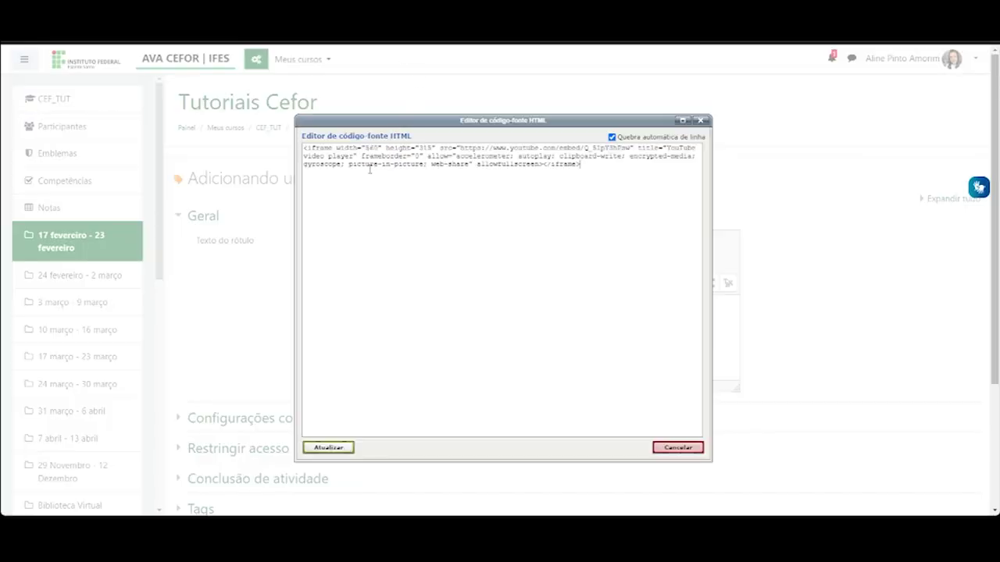
left_click(327, 451)
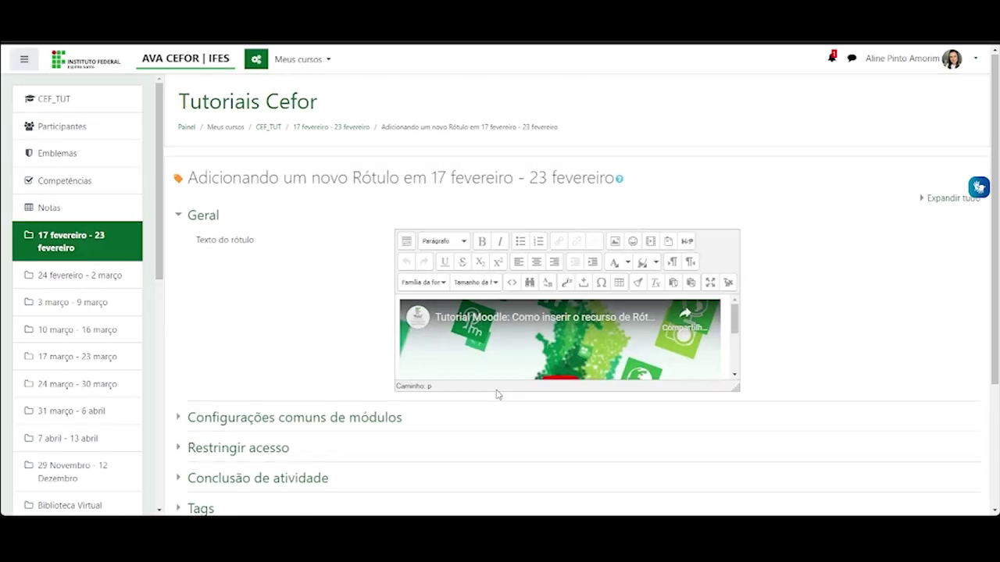
scroll(498, 395, "down", 3)
left_click(431, 399)
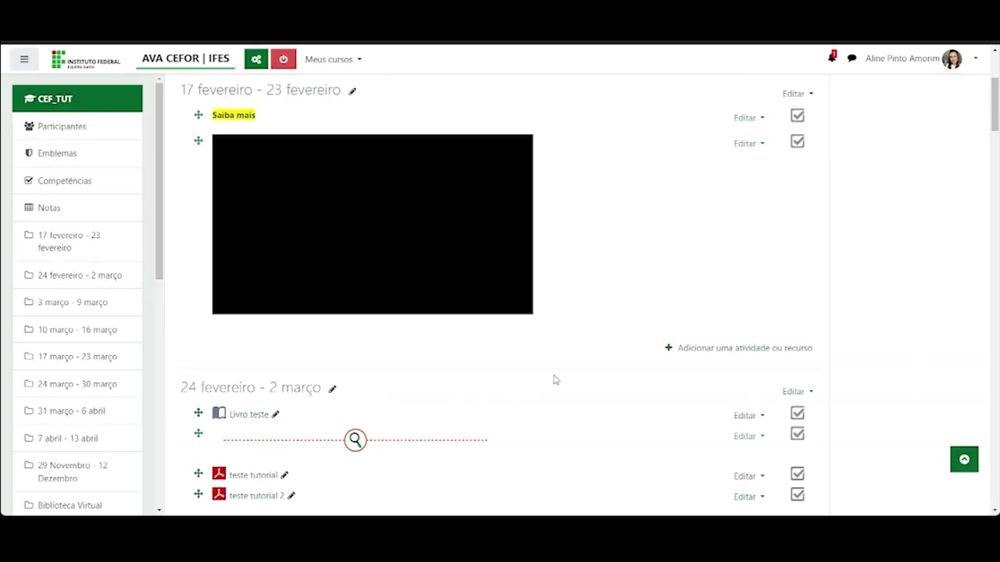
scroll(539, 361, "up", 3)
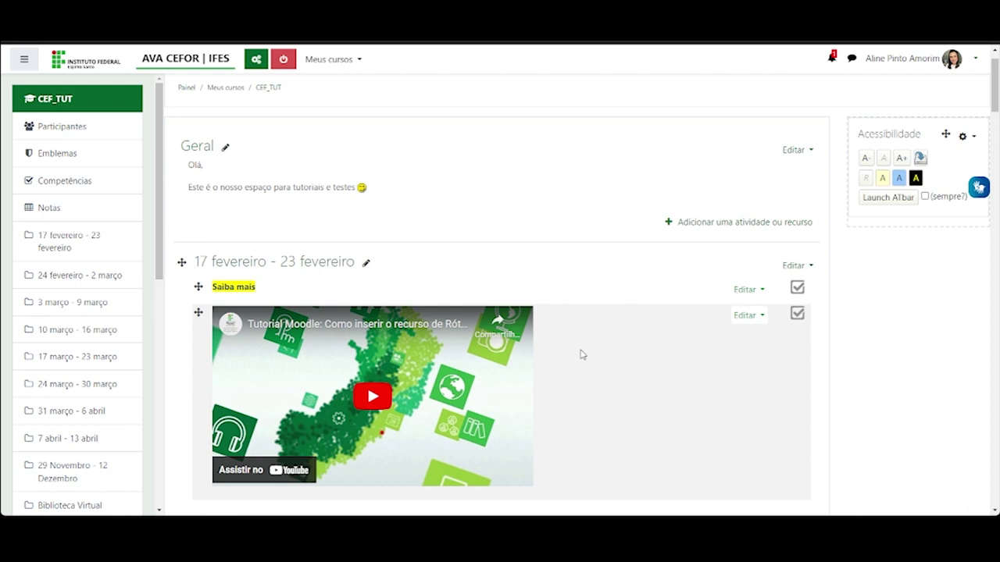
scroll(589, 353, "down", 2)
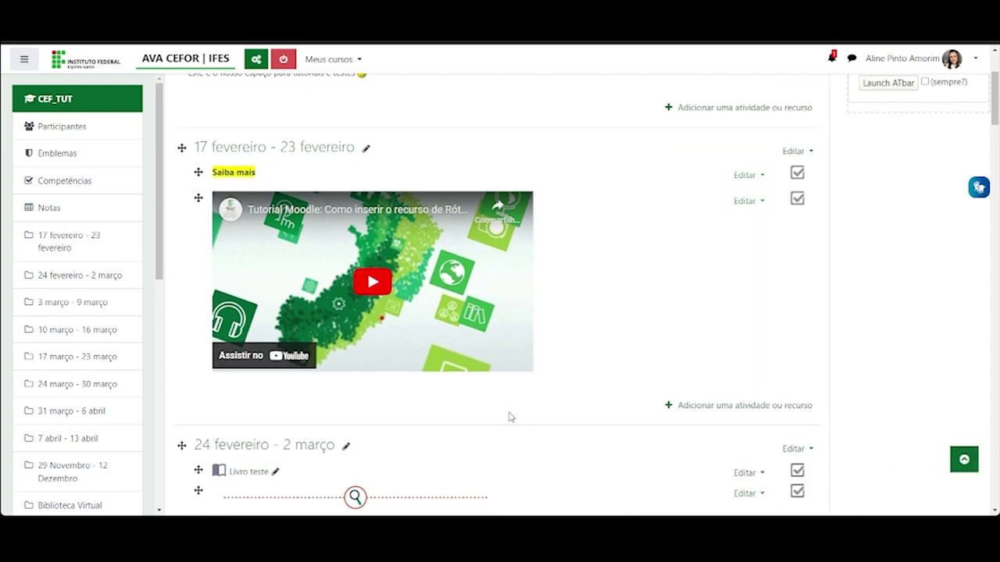
scroll(336, 207, "up", 3)
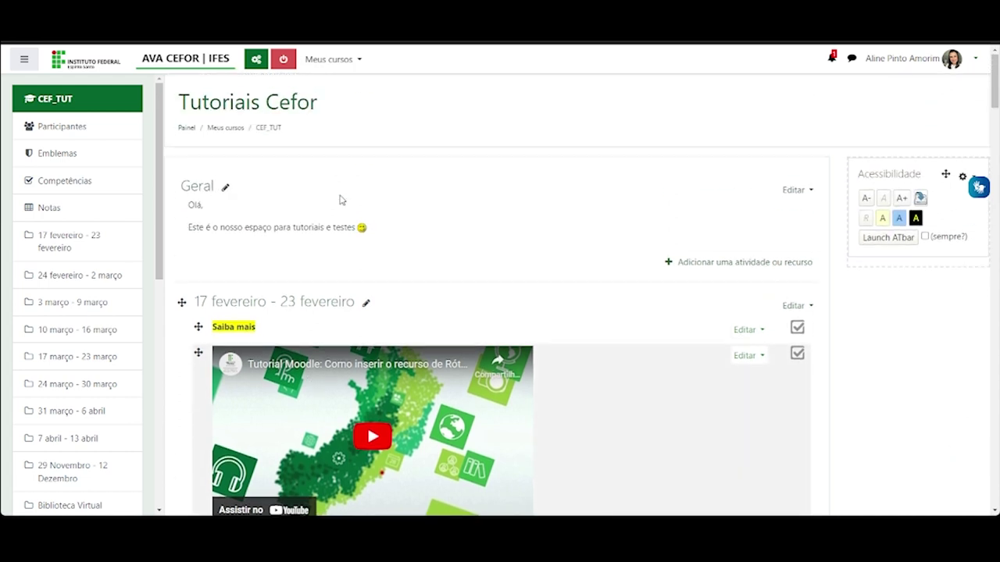
scroll(407, 283, "down", 3)
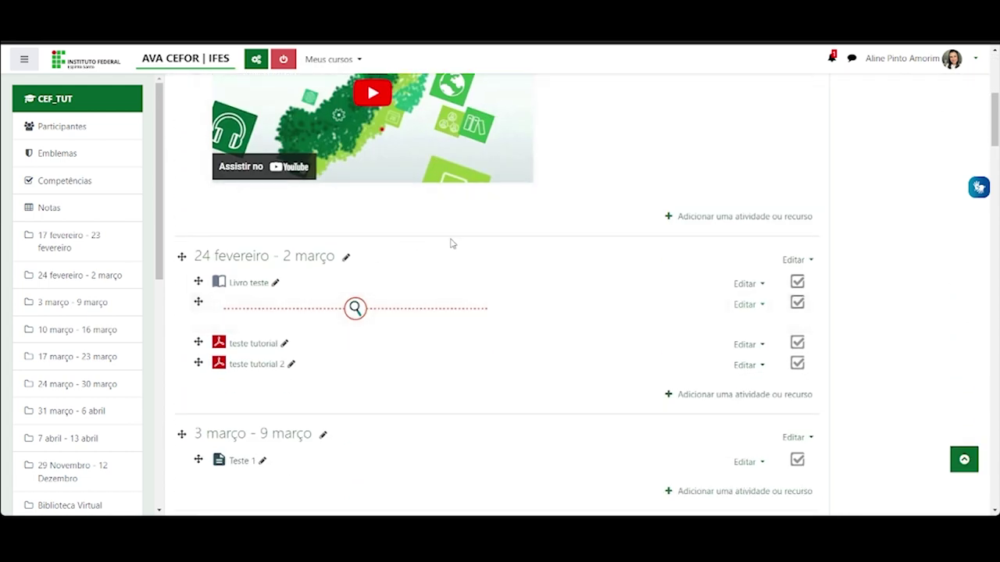